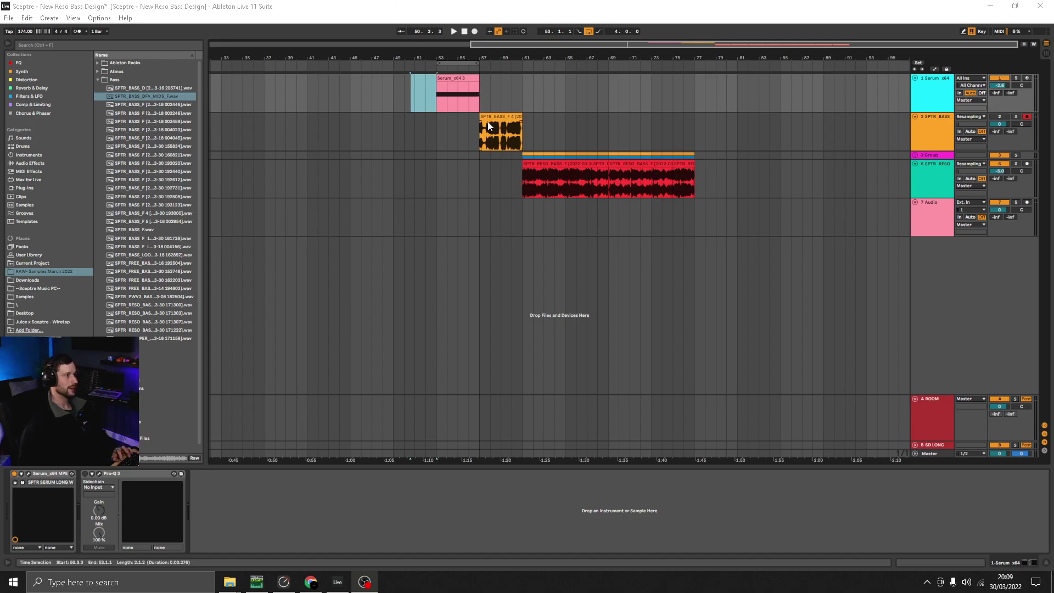
# Step: Audition the Serum bass clip from bar 53, then open Serum's synth window
pyautogui.click(437, 104)
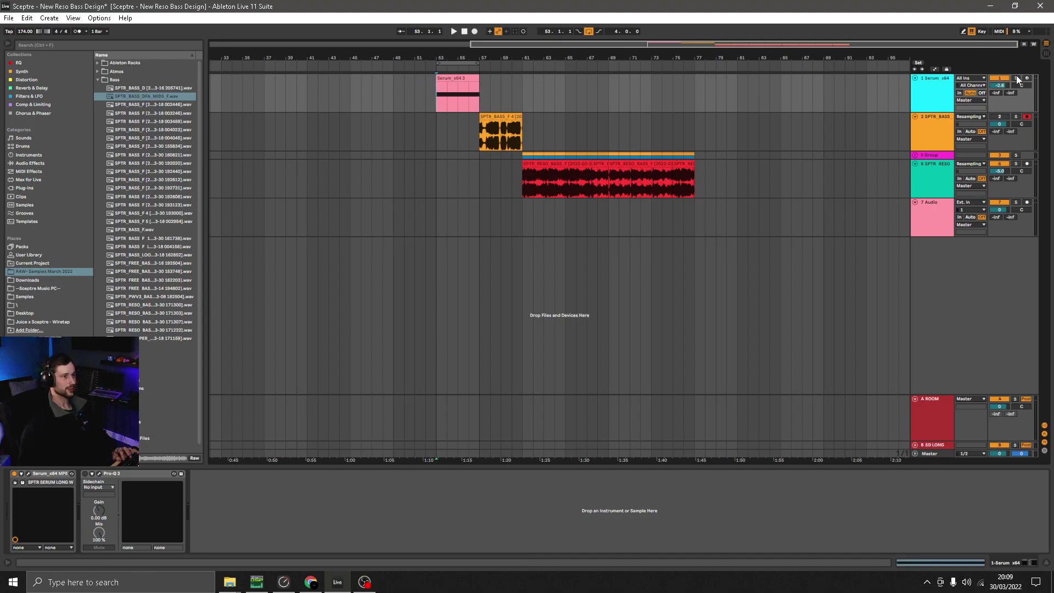
pyautogui.press('space')
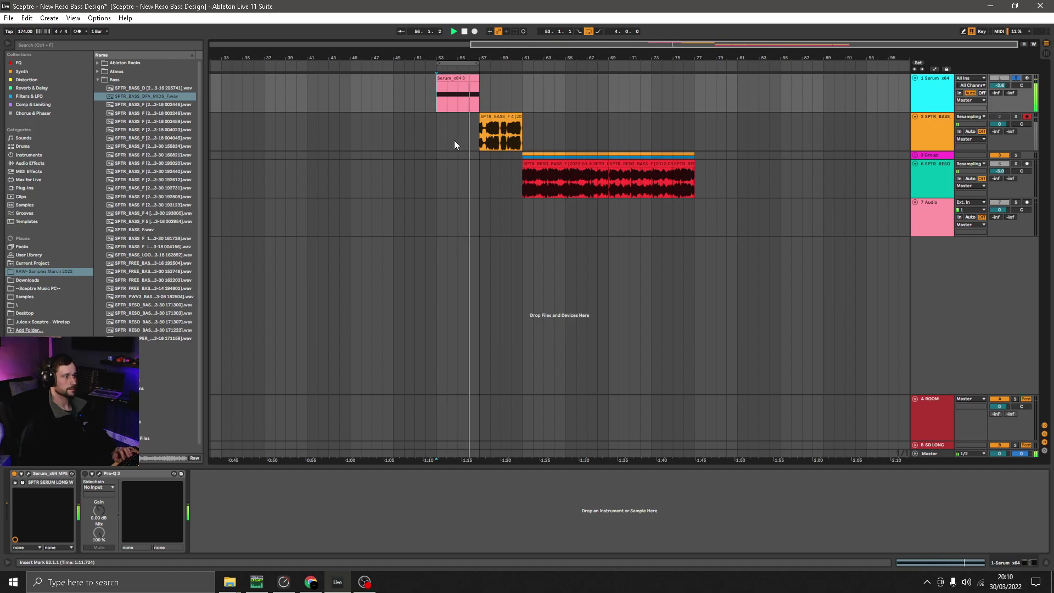
pyautogui.press('space')
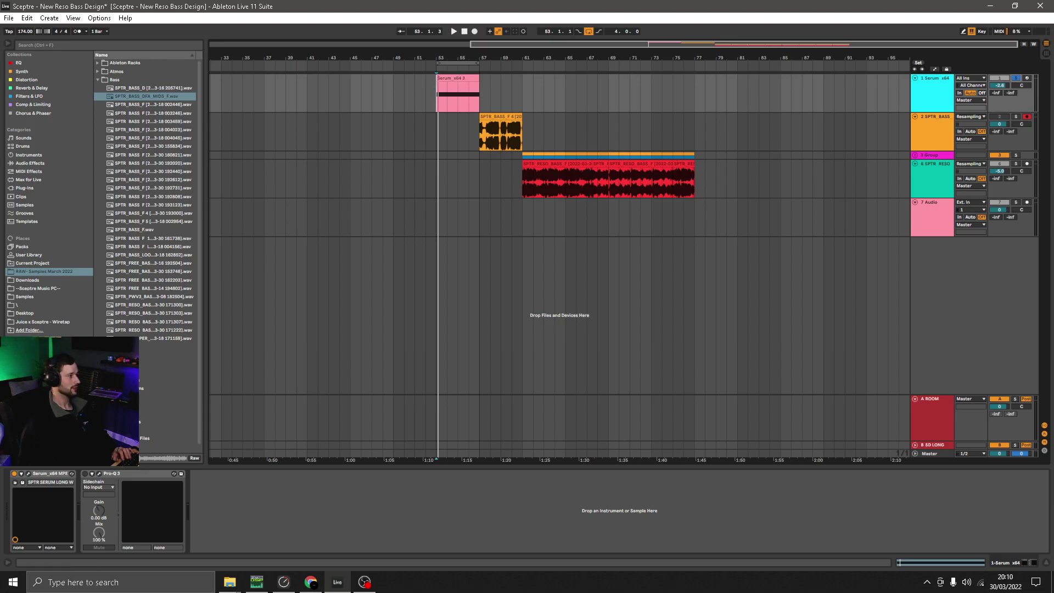
pyautogui.click(28, 475)
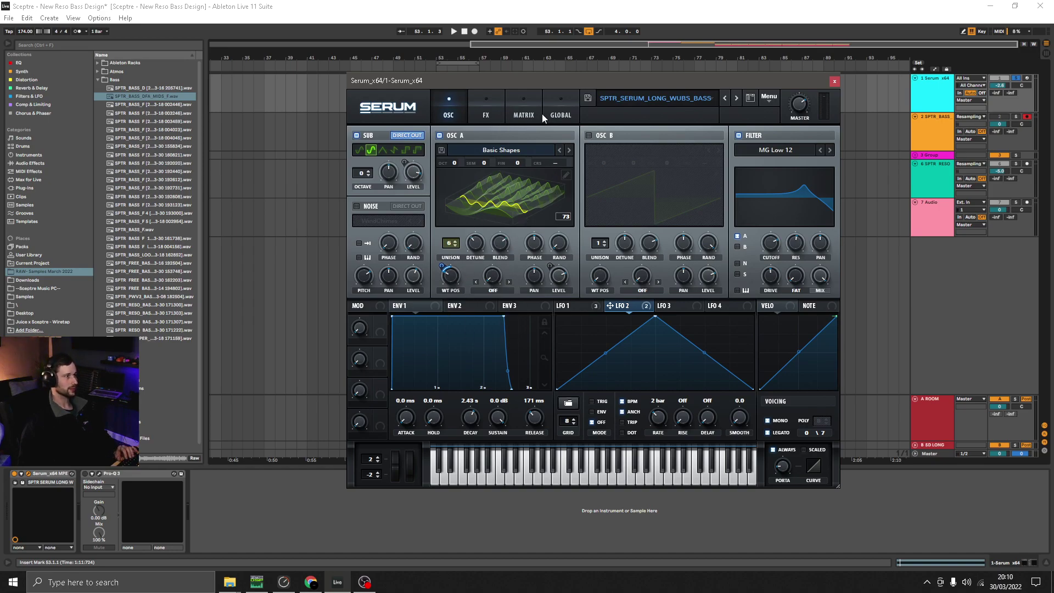
# Step: Check the Matrix and FX pages, then lower oscillator A's wavetable position
pyautogui.click(523, 116)
pyautogui.click(486, 113)
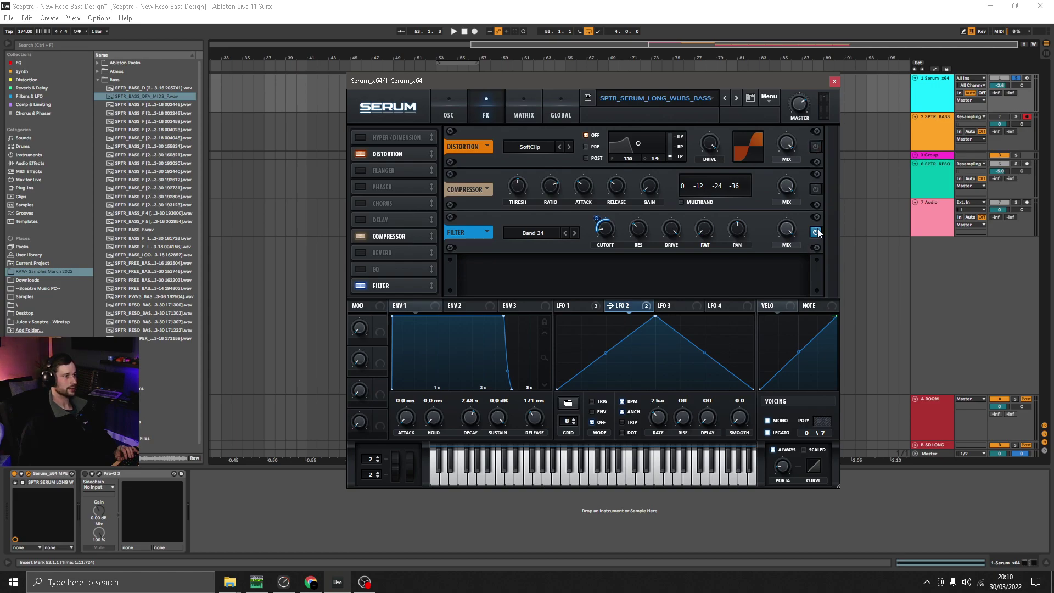
pyautogui.click(452, 116)
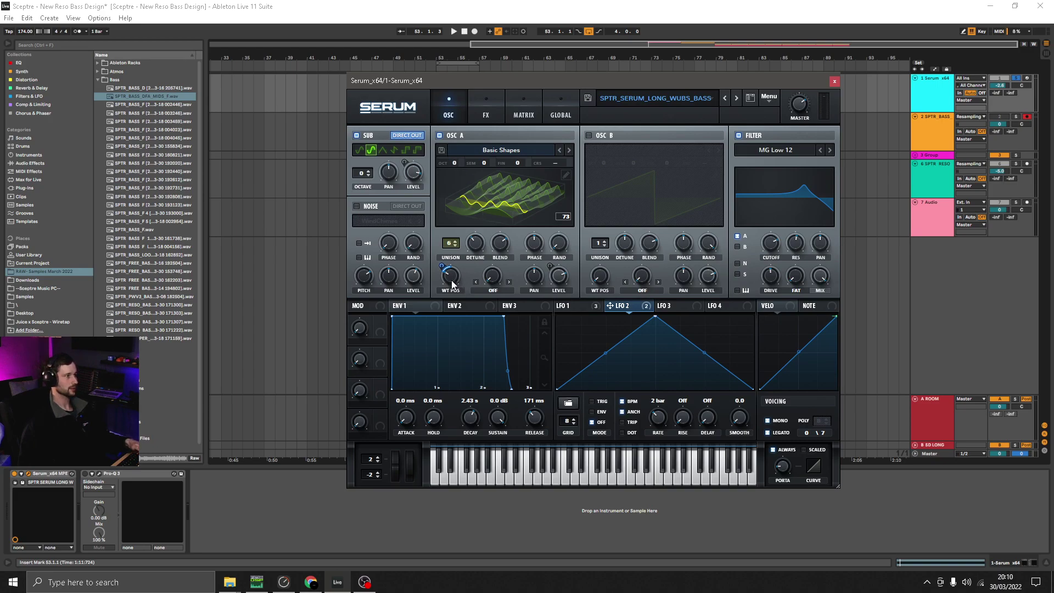
pyautogui.moveTo(452, 283)
pyautogui.mouseDown()
pyautogui.moveTo(451, 306)
pyautogui.moveTo(471, 218)
pyautogui.moveTo(460, 286)
pyautogui.mouseUp()
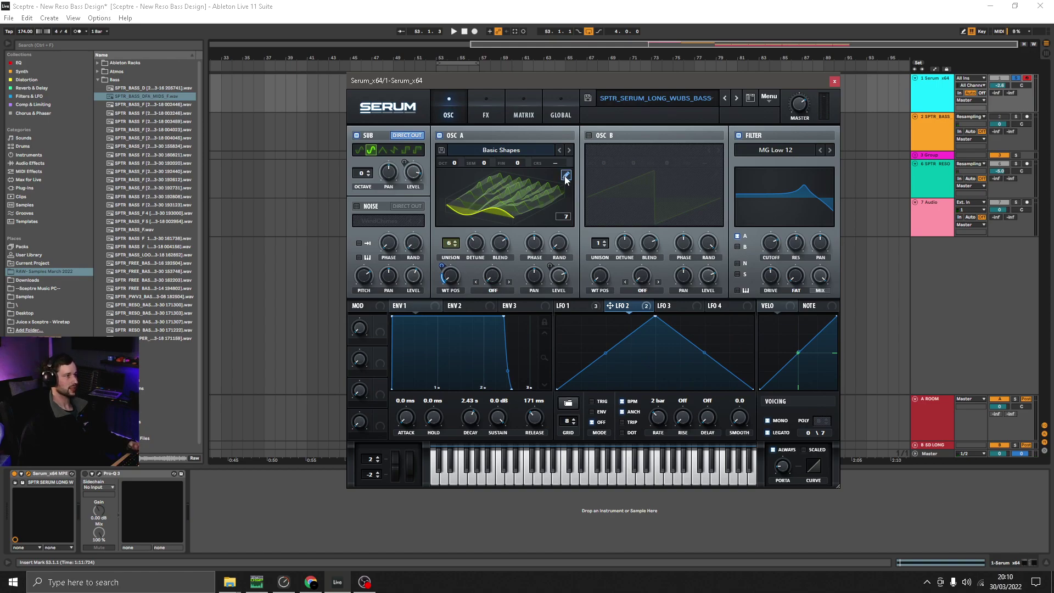
# Step: Keep Basic Shapes as oscillator A's wavetable and reduce its unison from 6 to 4 voices
pyautogui.click(536, 147)
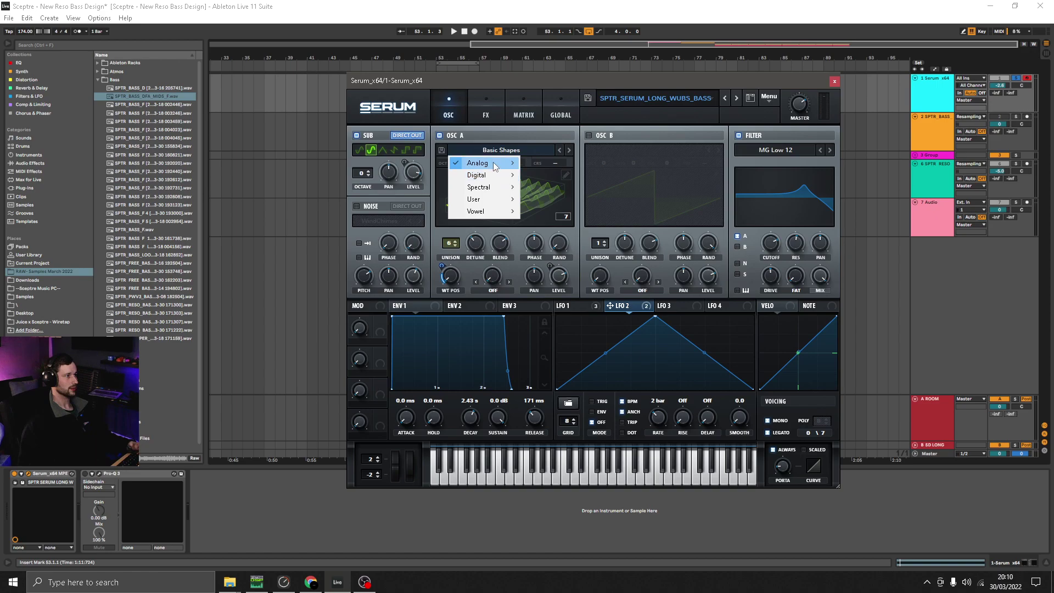
pyautogui.moveTo(486, 163)
pyautogui.click(450, 243)
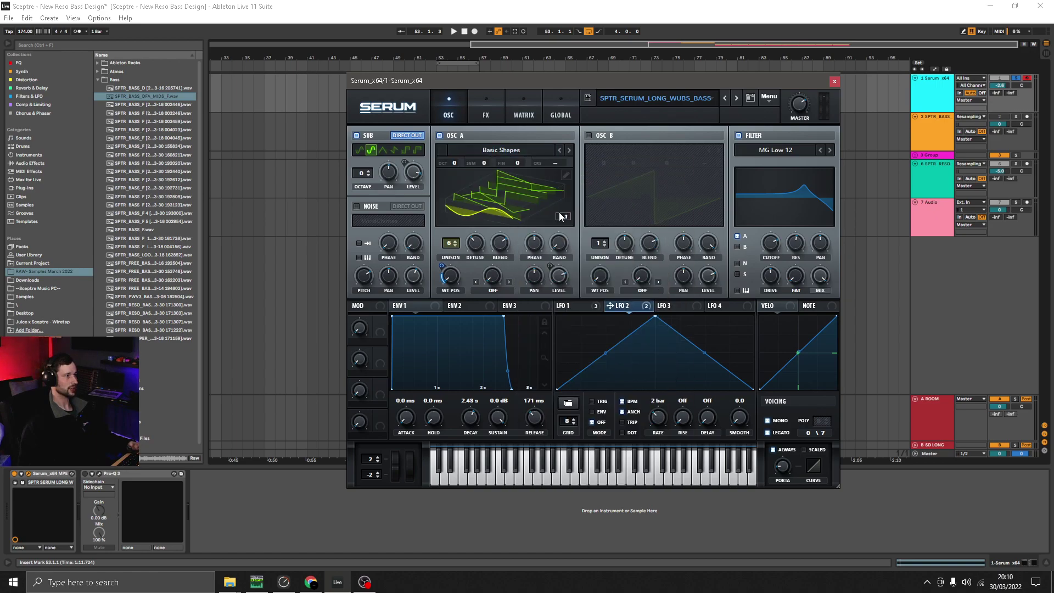
pyautogui.moveTo(450, 243); pyautogui.dragTo(448, 285)
# Step: In oscillator A's wavetable editor, delete frames until only the single sine remains
pyautogui.click(565, 175)
pyautogui.click(510, 409)
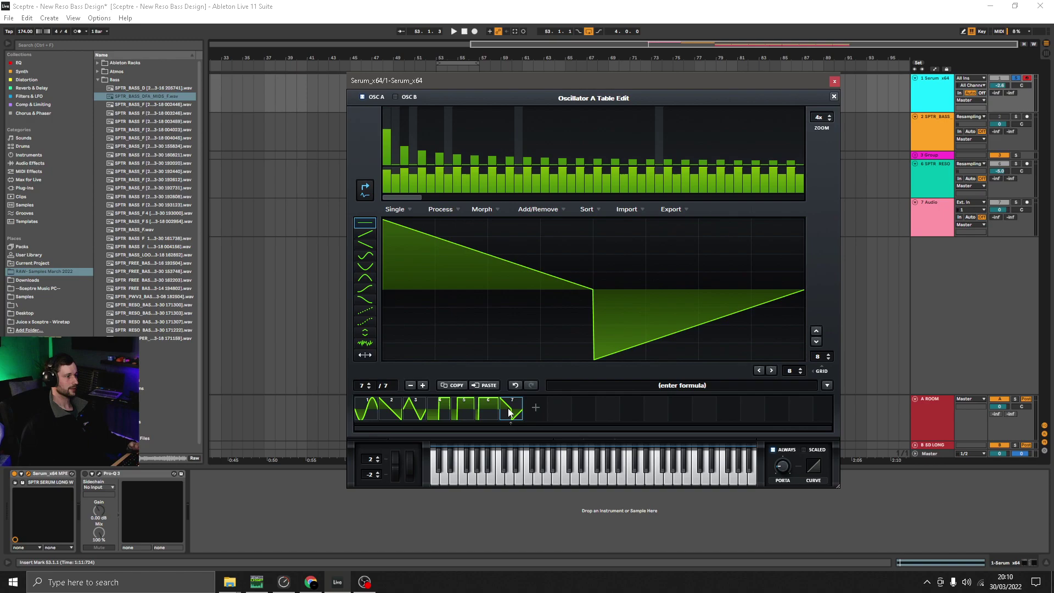
pyautogui.click(412, 385)
pyautogui.click(411, 385)
pyautogui.click(411, 385)
pyautogui.click(412, 385)
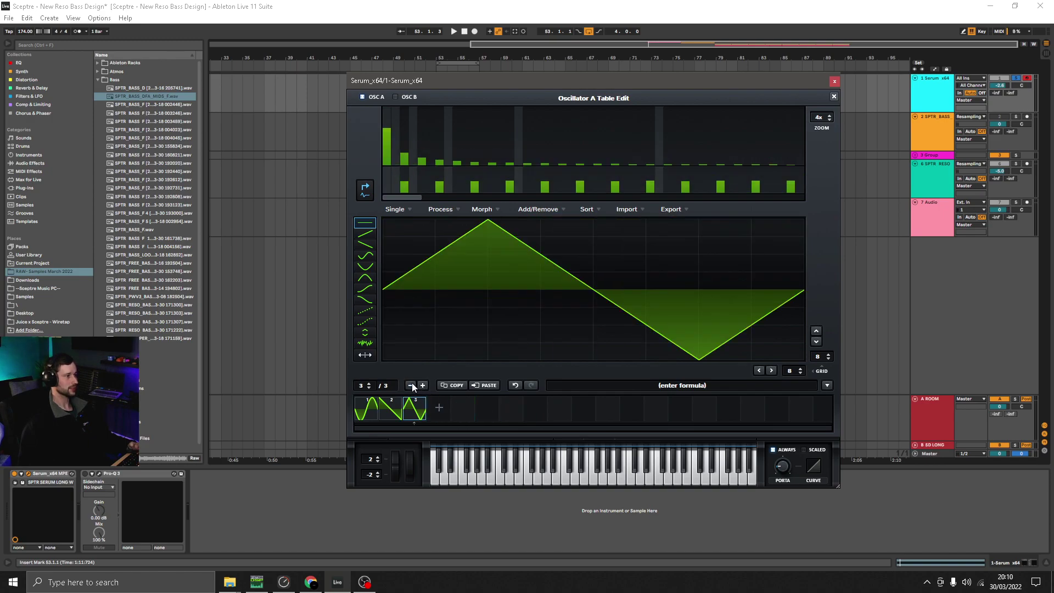
pyautogui.click(412, 385)
pyautogui.click(411, 385)
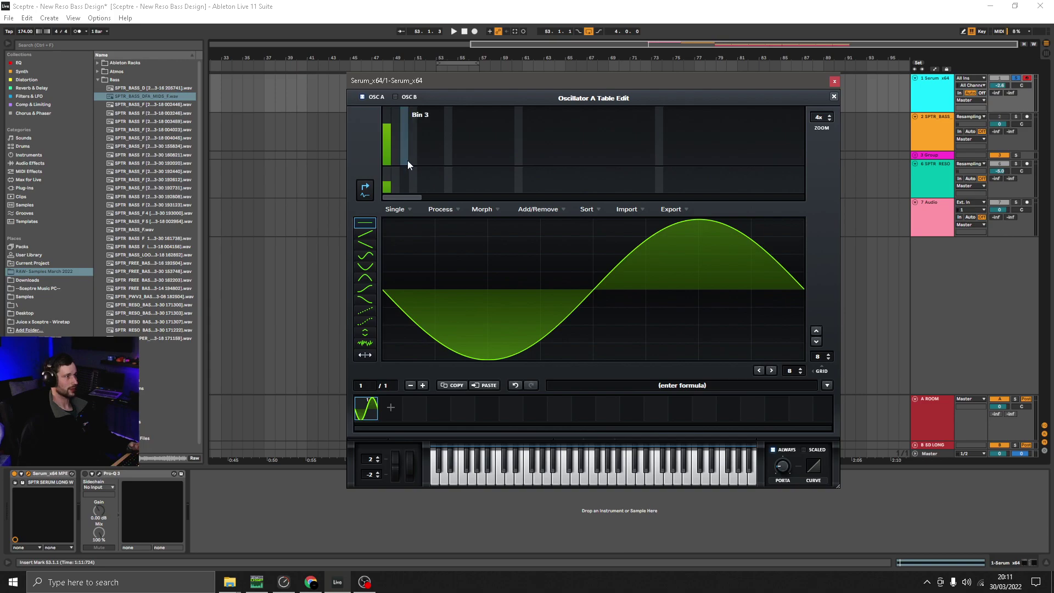
# Step: Add frames 2–4: raise the third harmonic, seventh harmonic to 41%, then remove the fundamental
pyautogui.click(391, 407)
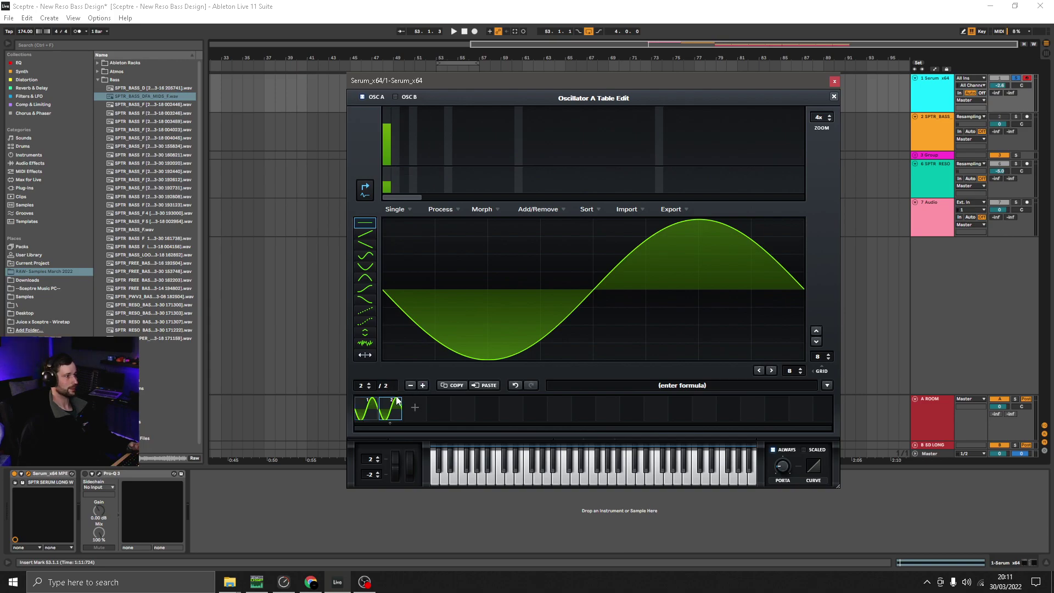
pyautogui.moveTo(406, 163)
pyautogui.mouseDown()
pyautogui.moveTo(407, 146)
pyautogui.moveTo(424, 137)
pyautogui.mouseUp()
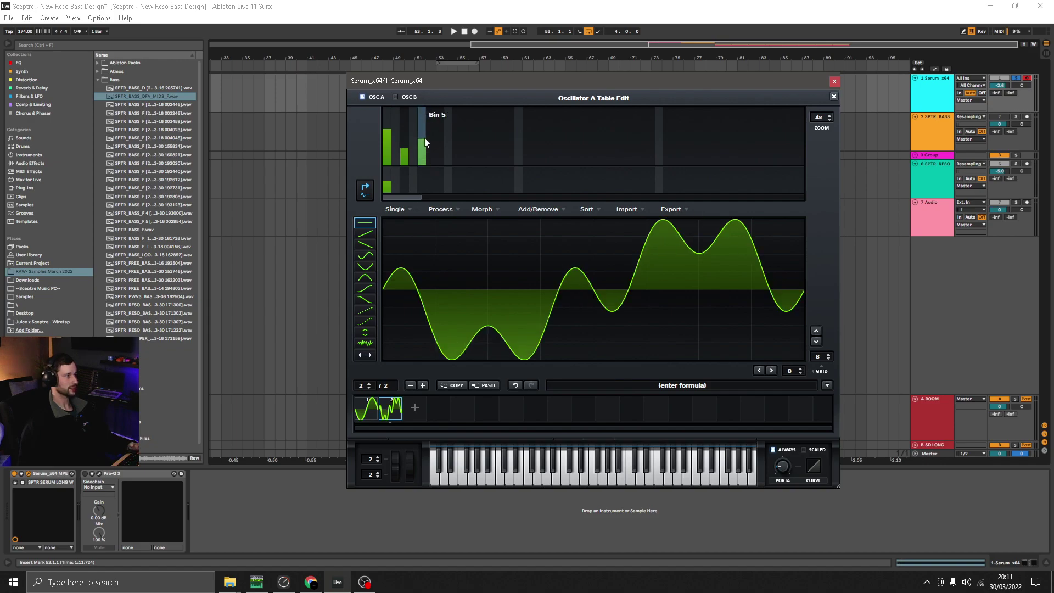
pyautogui.click(423, 386)
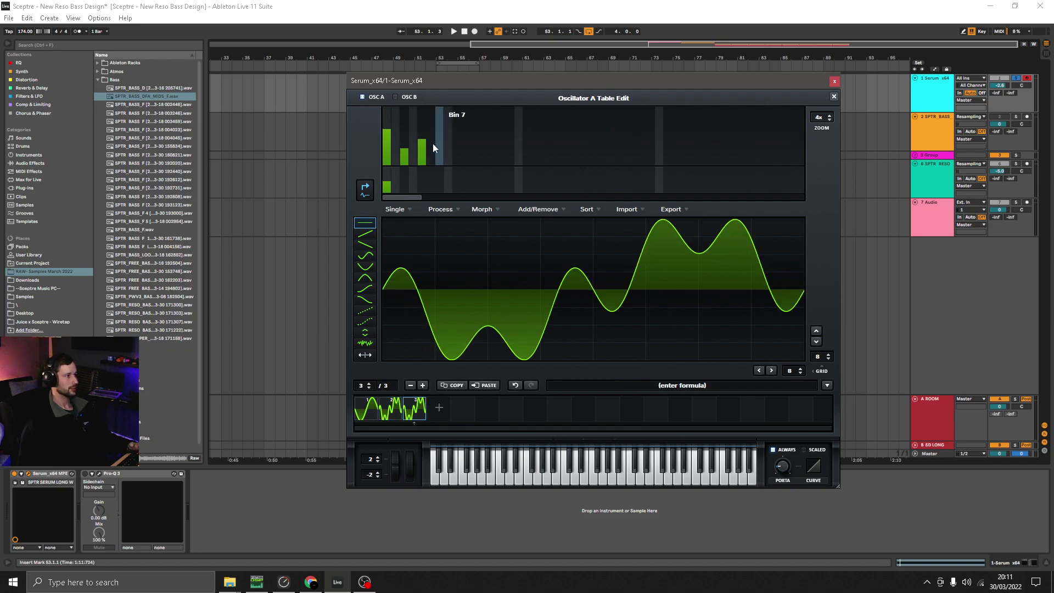
pyautogui.moveTo(440, 159); pyautogui.dragTo(448, 139)
pyautogui.click(424, 385)
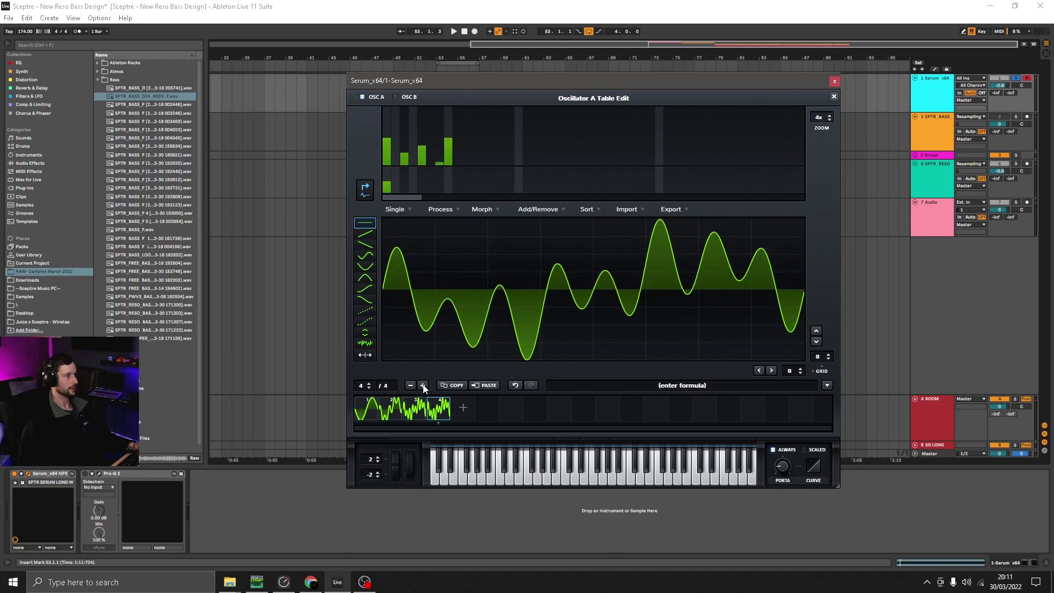
pyautogui.moveTo(386, 159); pyautogui.dragTo(405, 174)
# Step: Add frames 5 and 6 with the fundamental at 37%, then spectrally morph to 256 frames
pyautogui.click(422, 386)
pyautogui.click(423, 385)
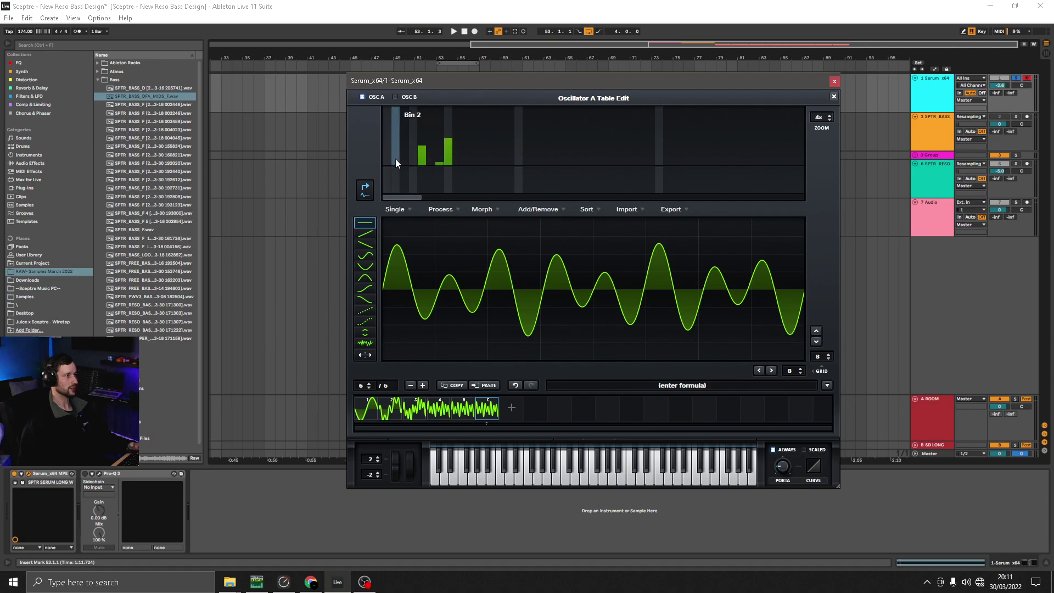
pyautogui.moveTo(386, 160); pyautogui.dragTo(390, 124)
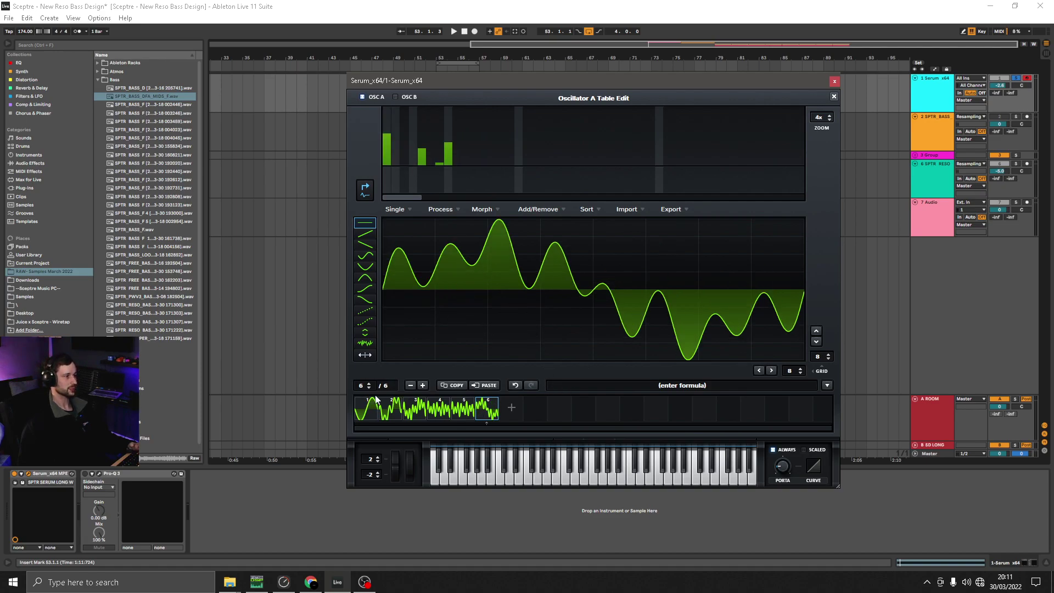
pyautogui.click(482, 210)
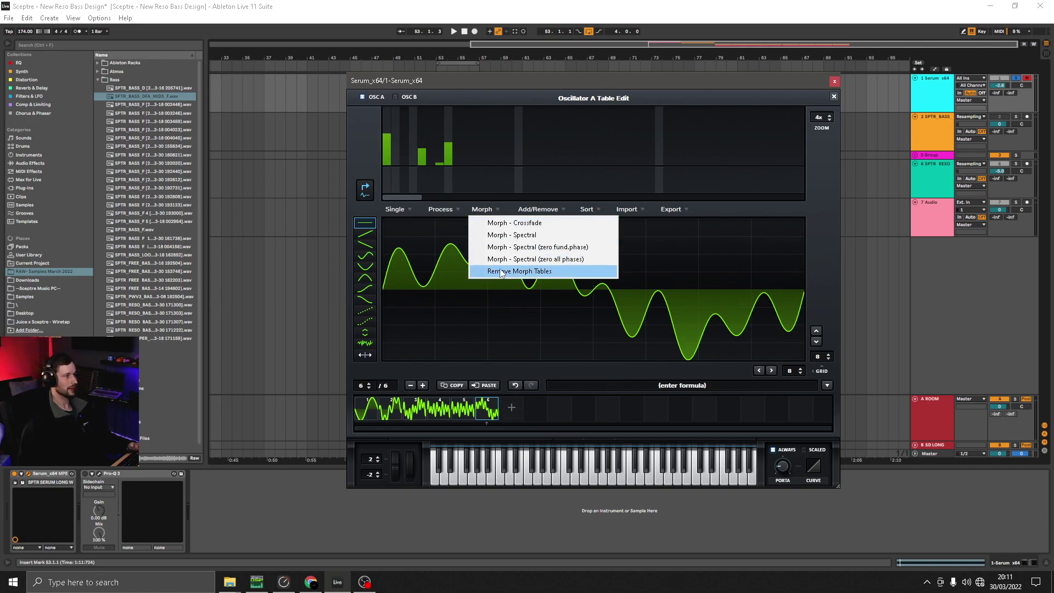
pyautogui.click(513, 236)
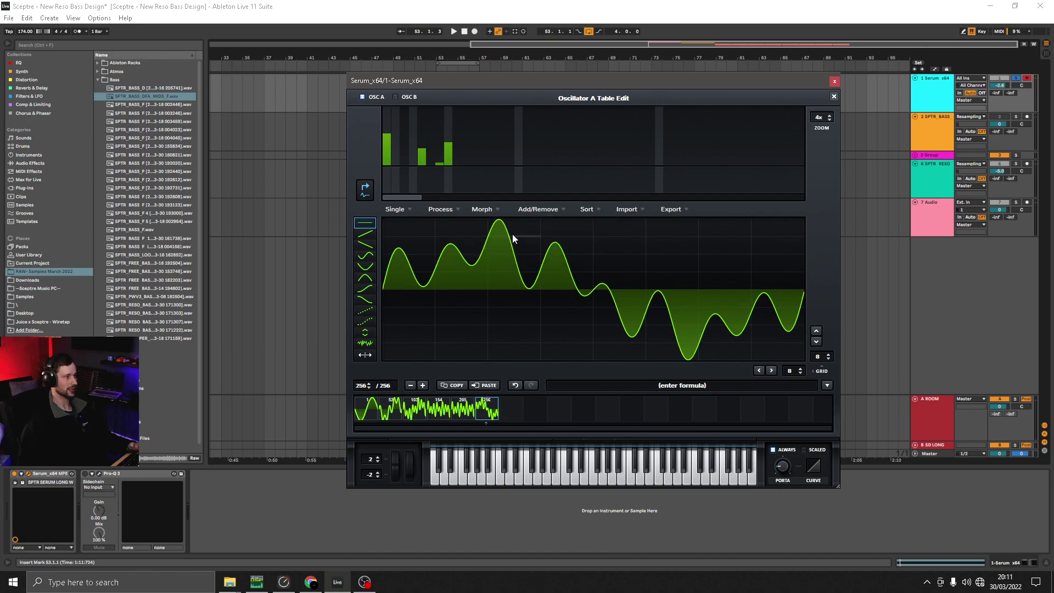
# Step: Move oscillator A's wavetable position up to 109 and detune its unison to about 0.22
pyautogui.click(834, 96)
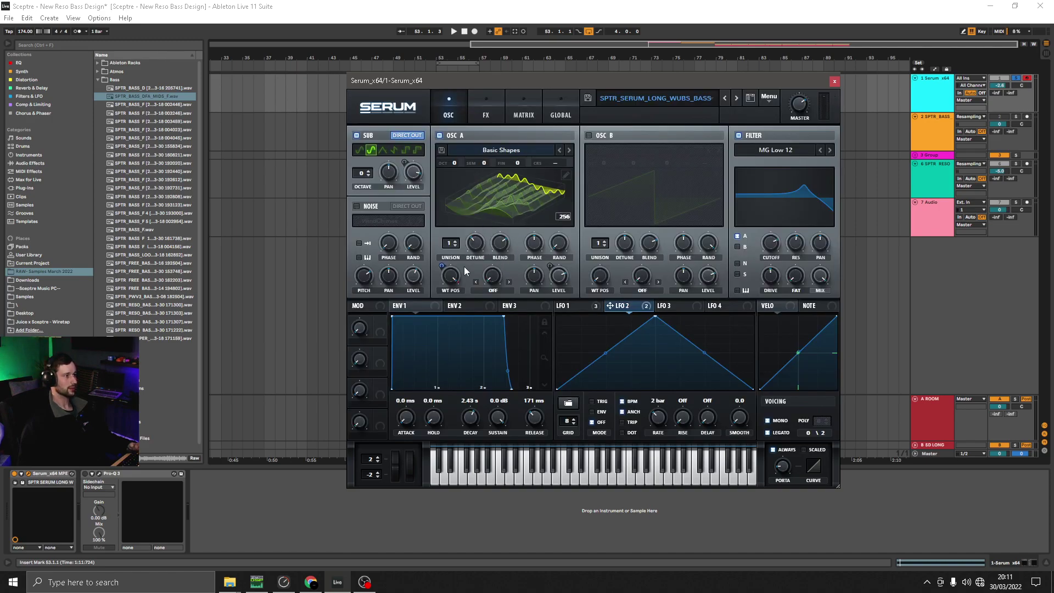
pyautogui.moveTo(451, 278); pyautogui.dragTo(447, 402)
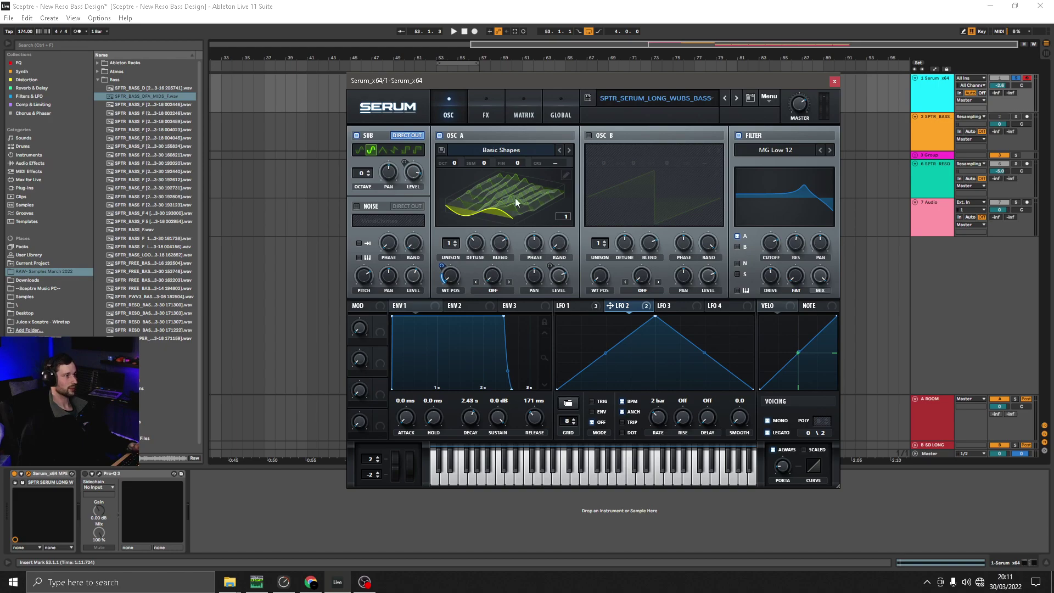
pyautogui.moveTo(453, 279); pyautogui.dragTo(443, 256)
pyautogui.moveTo(448, 282)
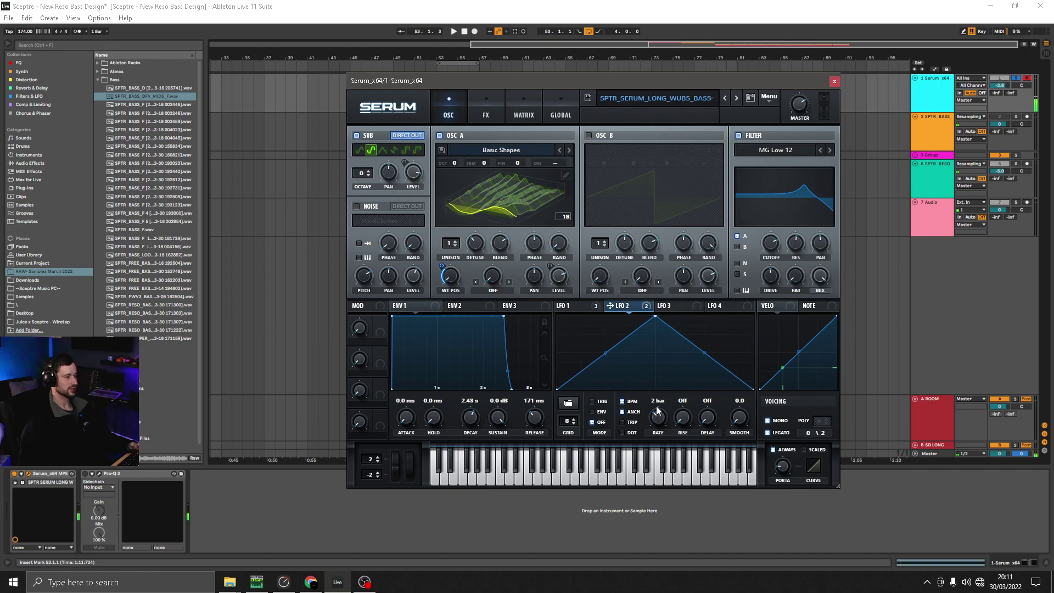
pyautogui.moveTo(453, 289); pyautogui.dragTo(459, 220)
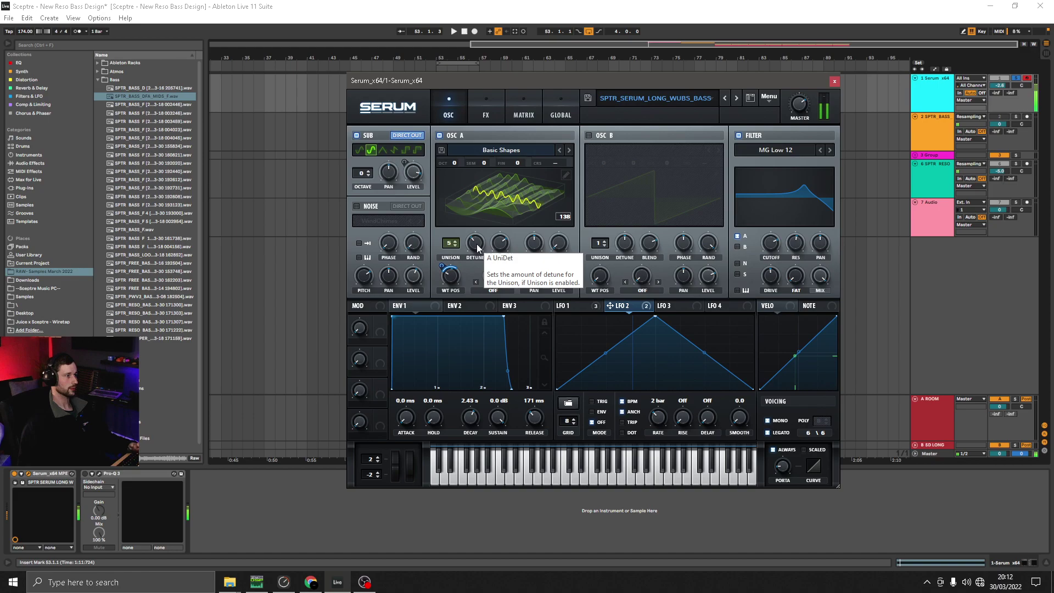
pyautogui.moveTo(476, 244); pyautogui.dragTo(479, 237)
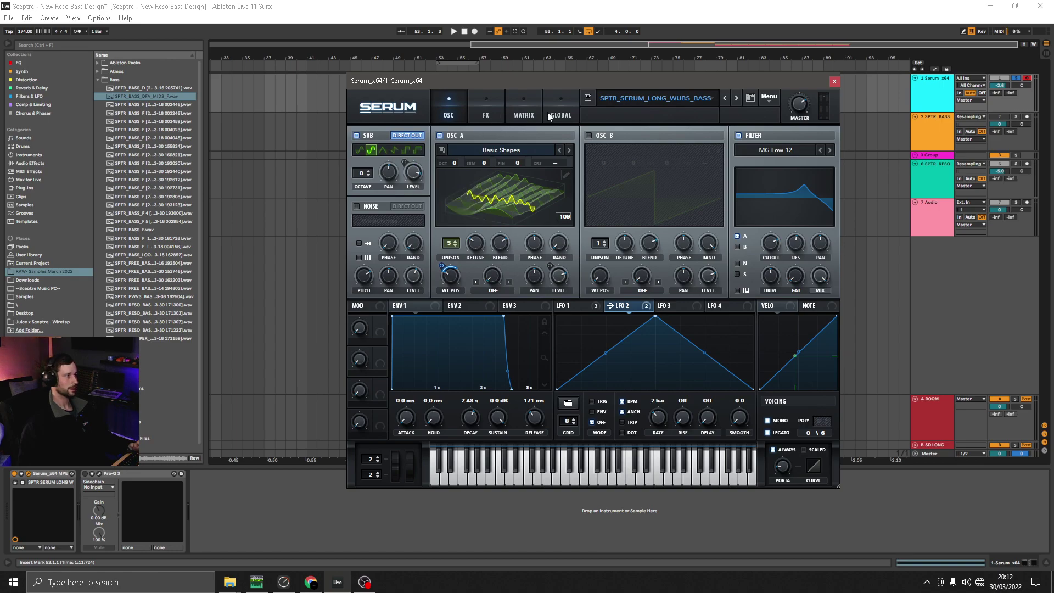
# Step: Enable the Distortion effect and reduce LFO 2's modulation of the filter cutoff
pyautogui.click(526, 115)
pyautogui.click(492, 115)
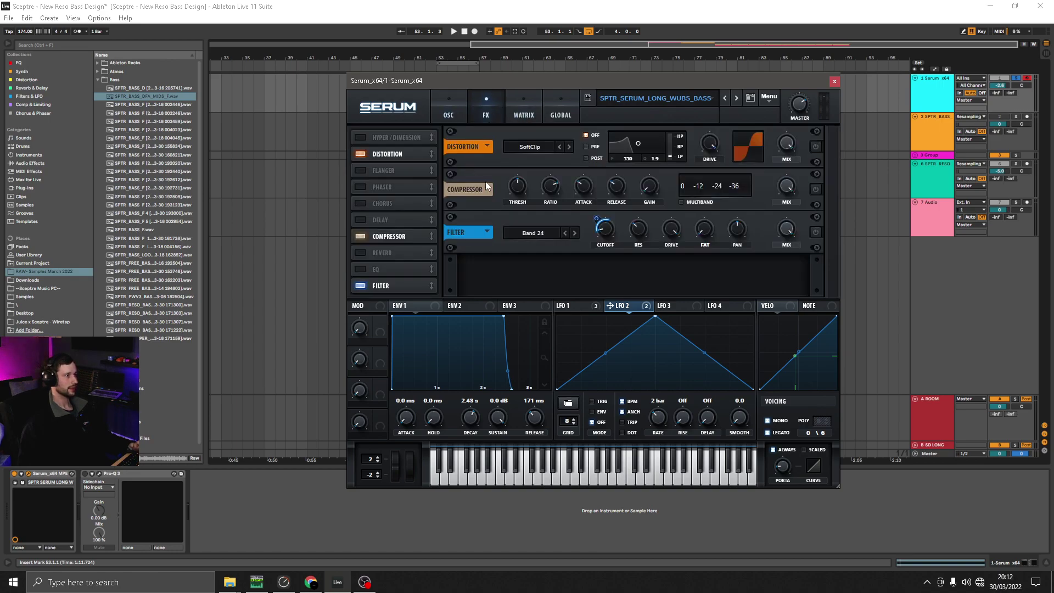
pyautogui.click(816, 147)
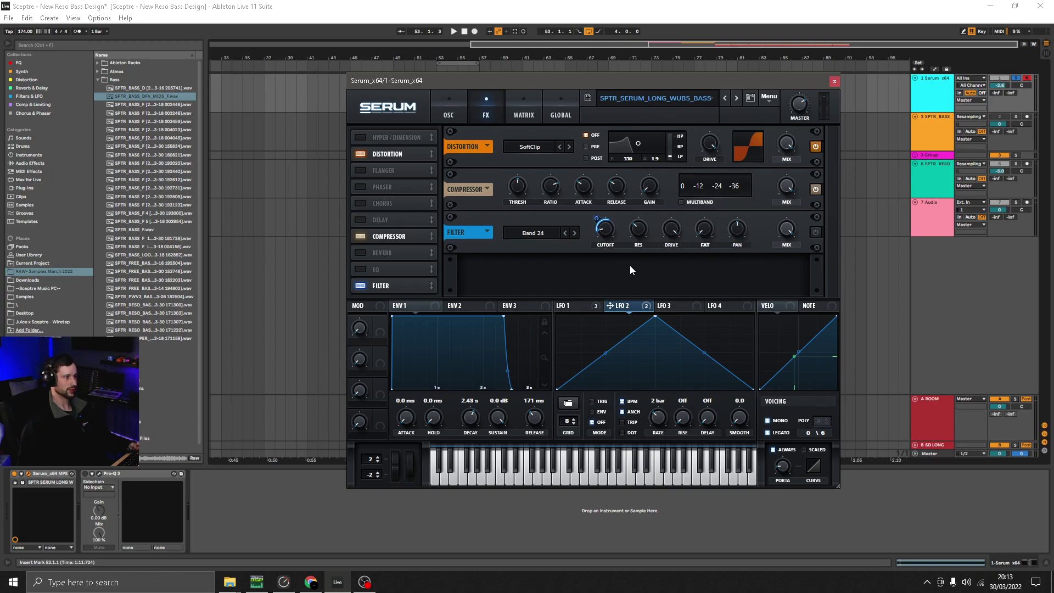
pyautogui.moveTo(598, 215)
pyautogui.mouseDown()
pyautogui.moveTo(595, 241)
pyautogui.moveTo(608, 209)
pyautogui.moveTo(607, 227)
pyautogui.mouseUp()
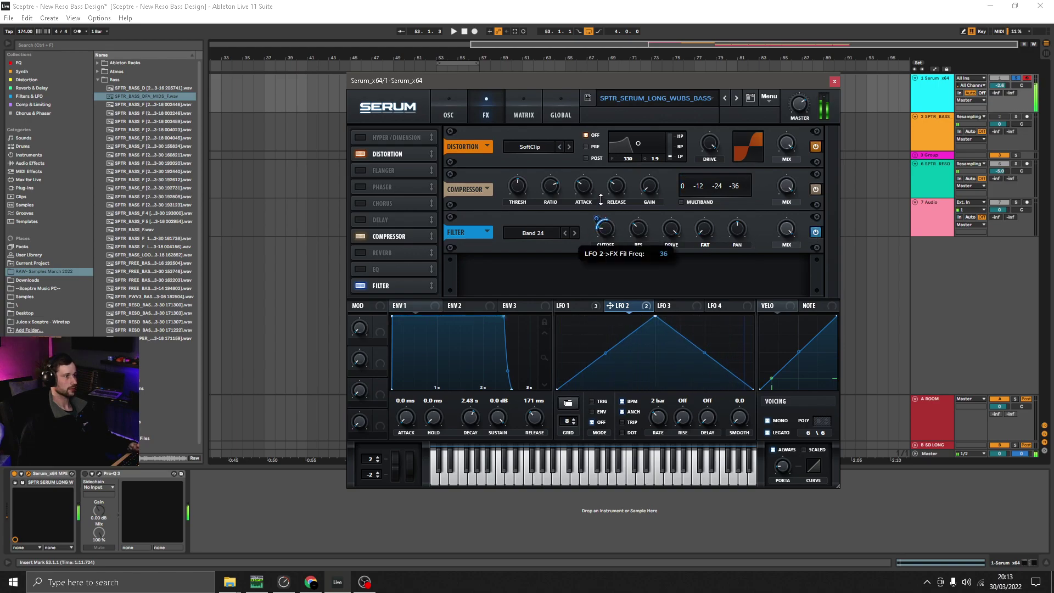
# Step: Set the effect filter to High 6 and lower Serum's master volume to 38%
pyautogui.click(541, 235)
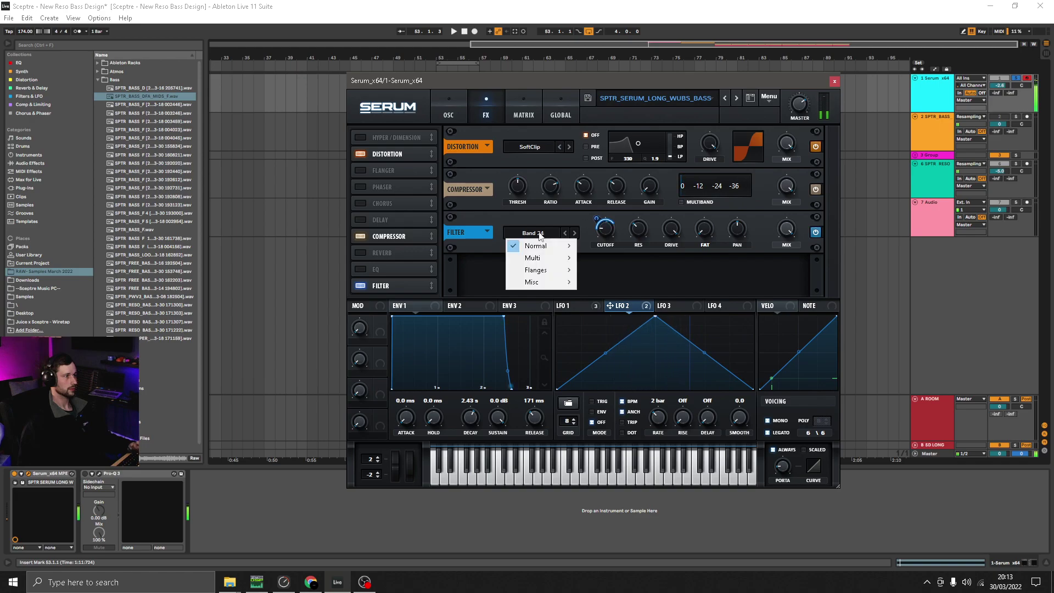
pyautogui.moveTo(535, 245)
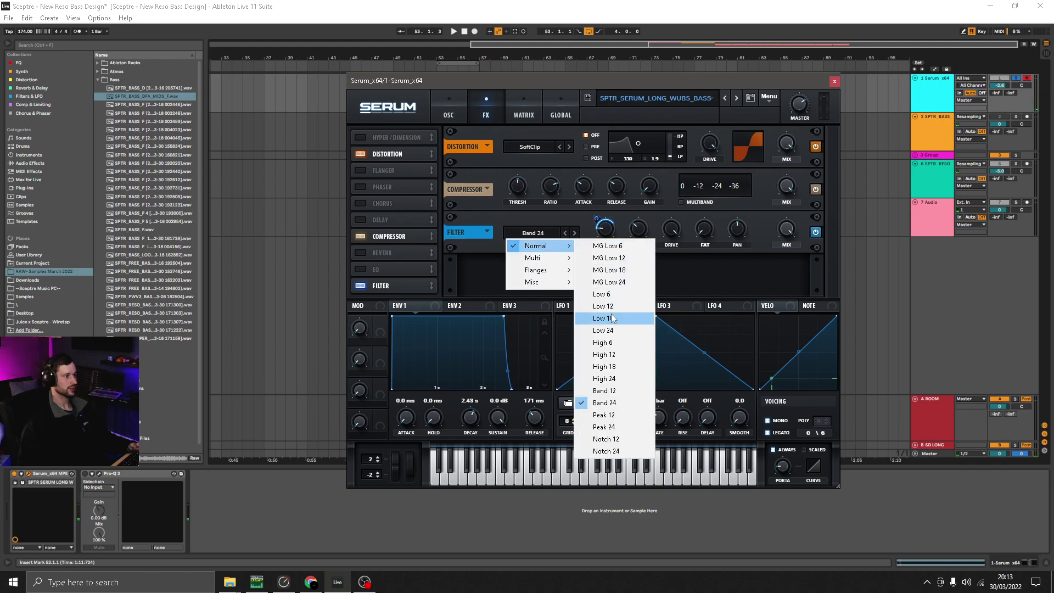
pyautogui.click(609, 343)
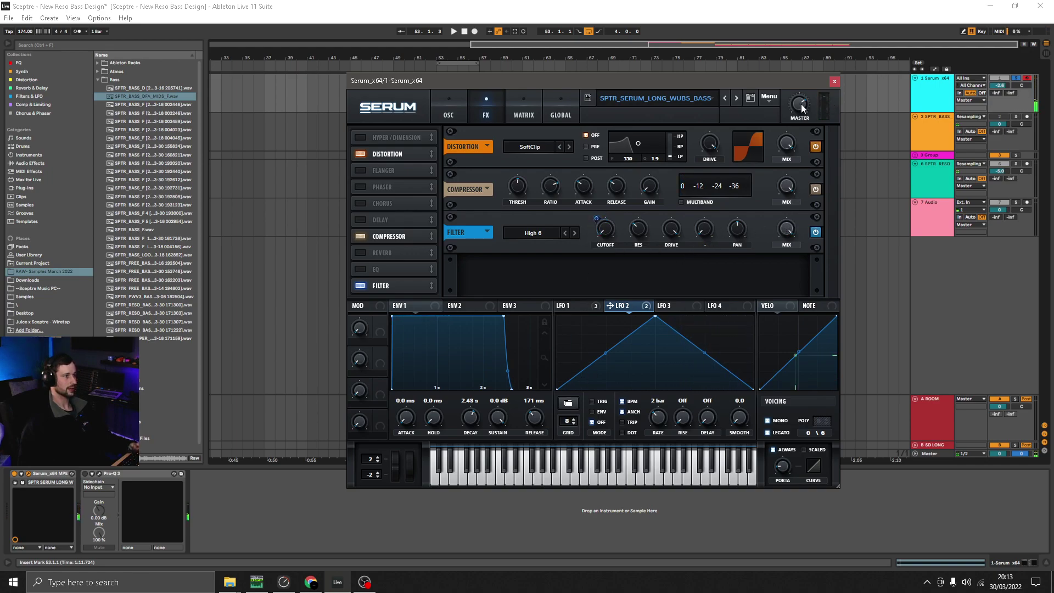
pyautogui.moveTo(800, 116)
pyautogui.moveTo(799, 119); pyautogui.dragTo(797, 146)
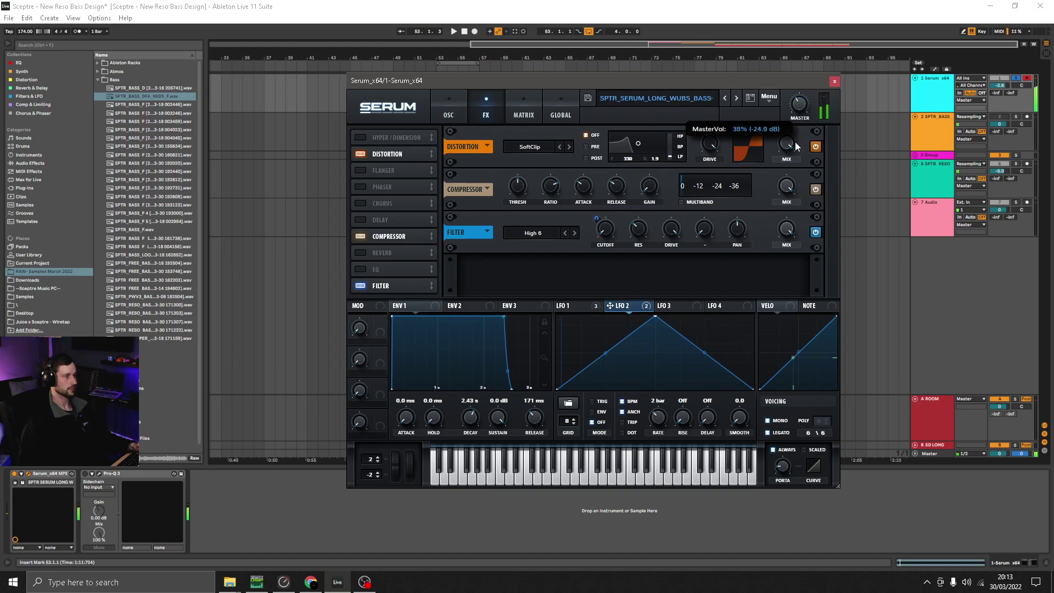
pyautogui.click(450, 113)
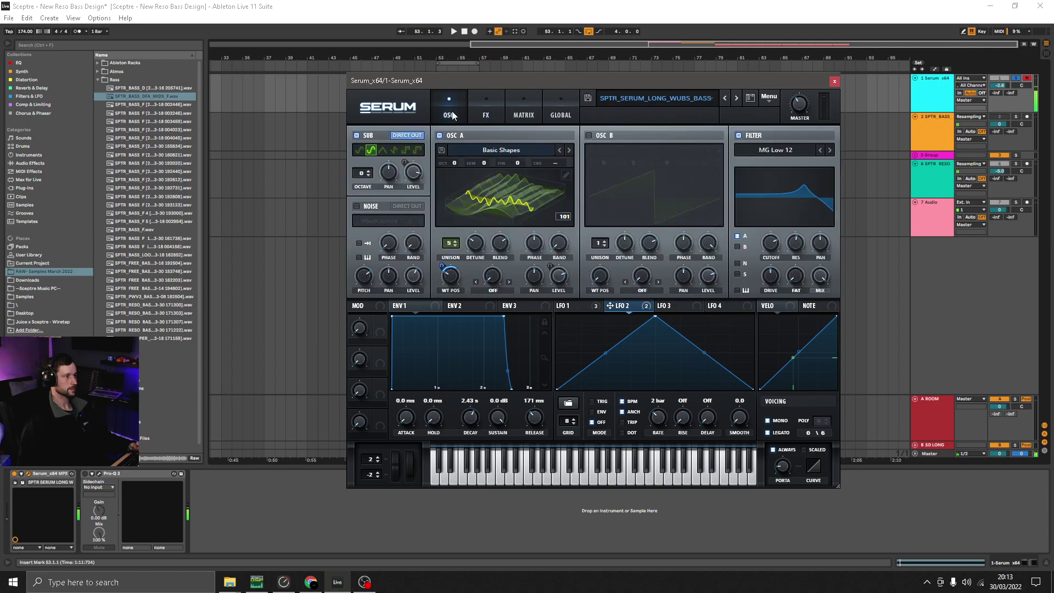
# Step: Raise oscillator A's unison from 5 to 6 voices
pyautogui.click(453, 242)
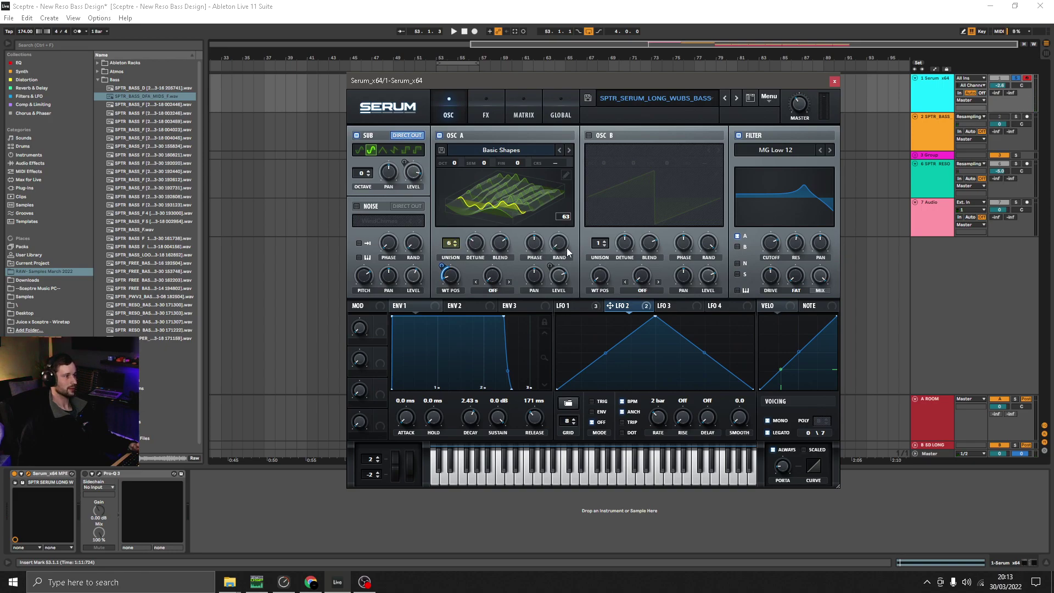
pyautogui.moveTo(564, 256)
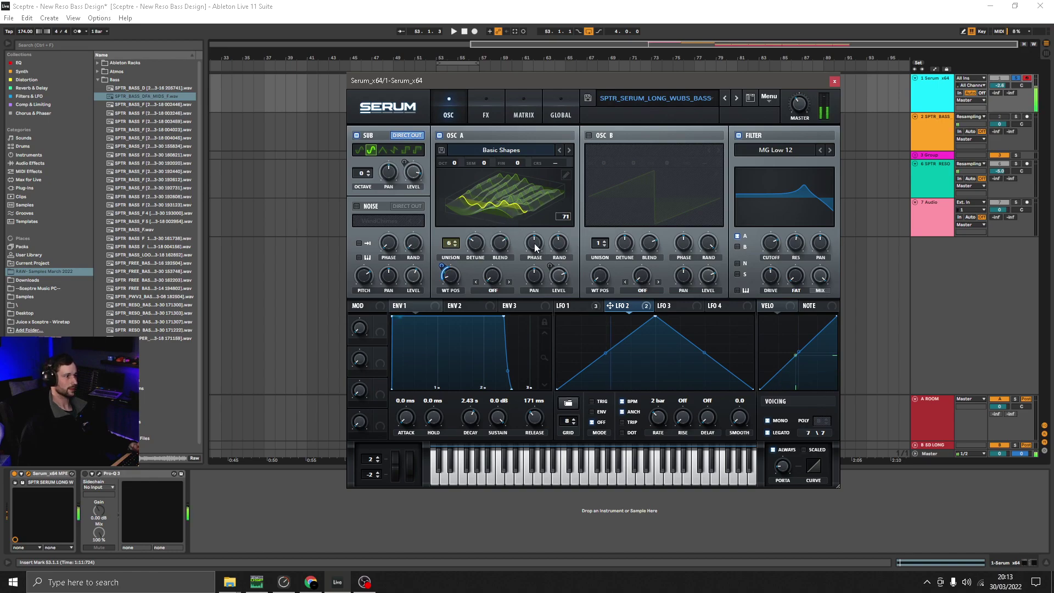
# Step: Resample Serum's output onto track 2 by recording the arrangement from bar 53
pyautogui.click(833, 82)
pyautogui.click(486, 168)
pyautogui.click(436, 134)
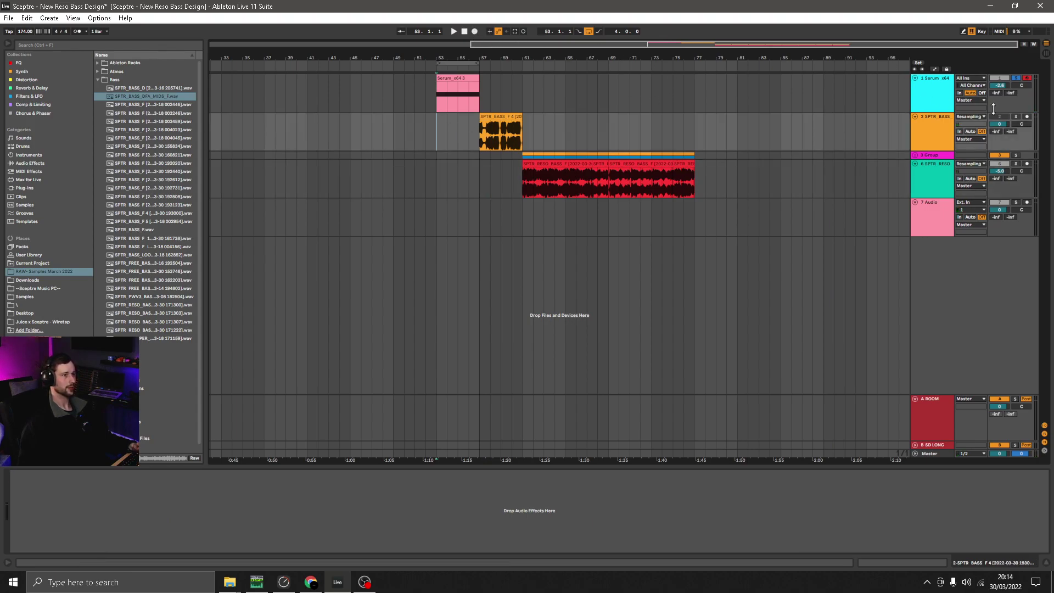
pyautogui.click(474, 32)
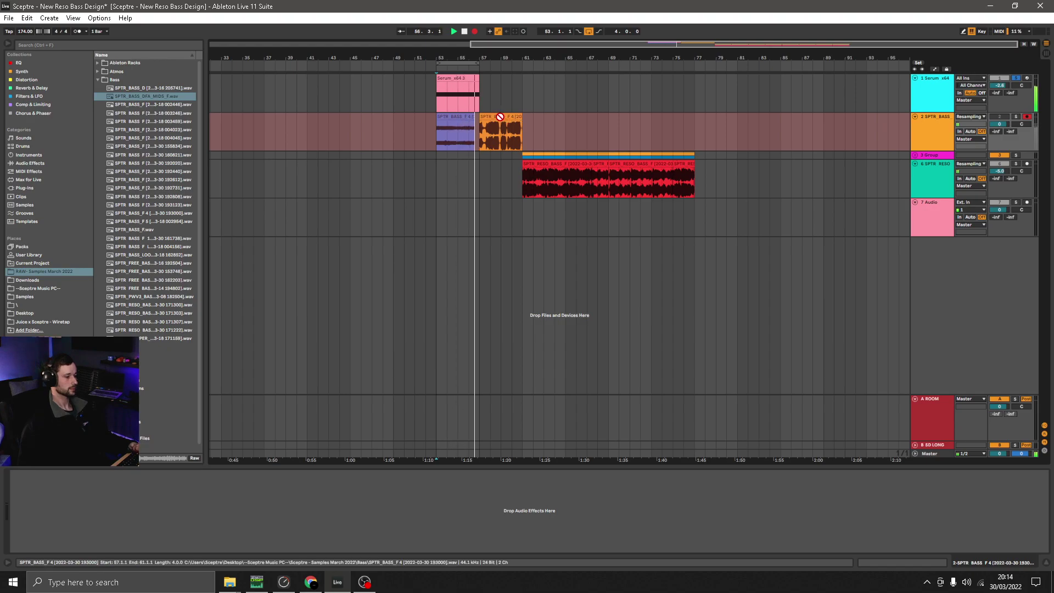
pyautogui.press('space')
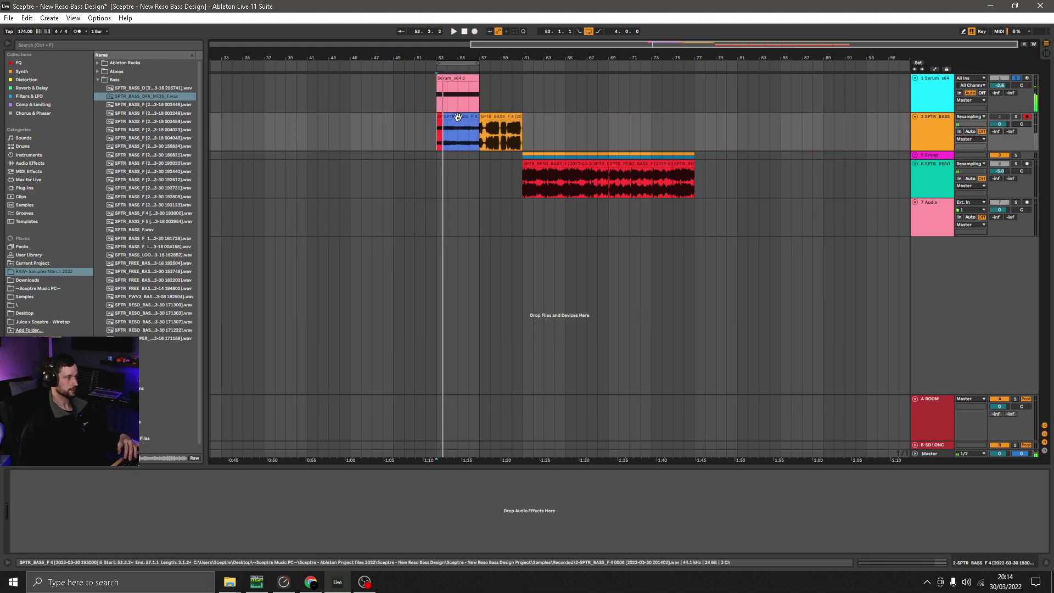
# Step: Move the new recorded clip to around bar 81 and set playback to bar 61
pyautogui.moveTo(658, 137); pyautogui.dragTo(782, 137)
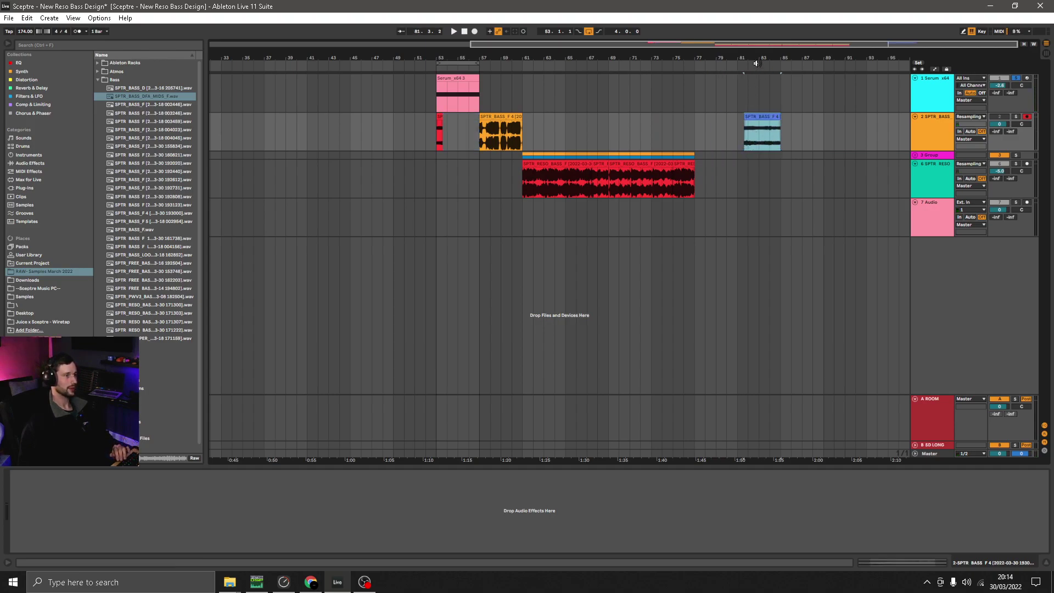
pyautogui.moveTo(758, 60)
pyautogui.mouseDown()
pyautogui.moveTo(747, 72)
pyautogui.moveTo(769, 49)
pyautogui.mouseUp()
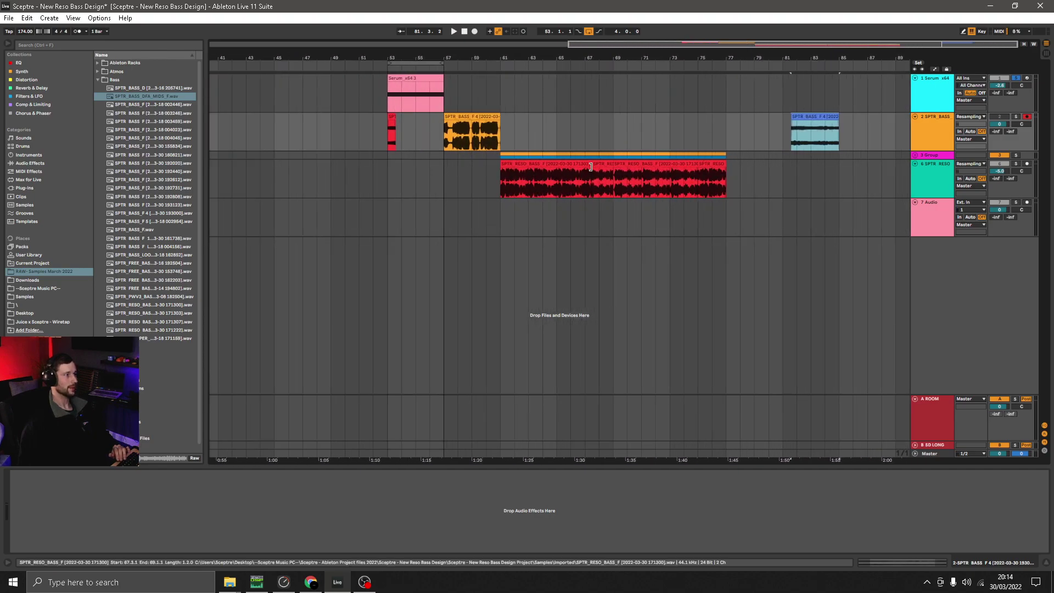
pyautogui.click(501, 174)
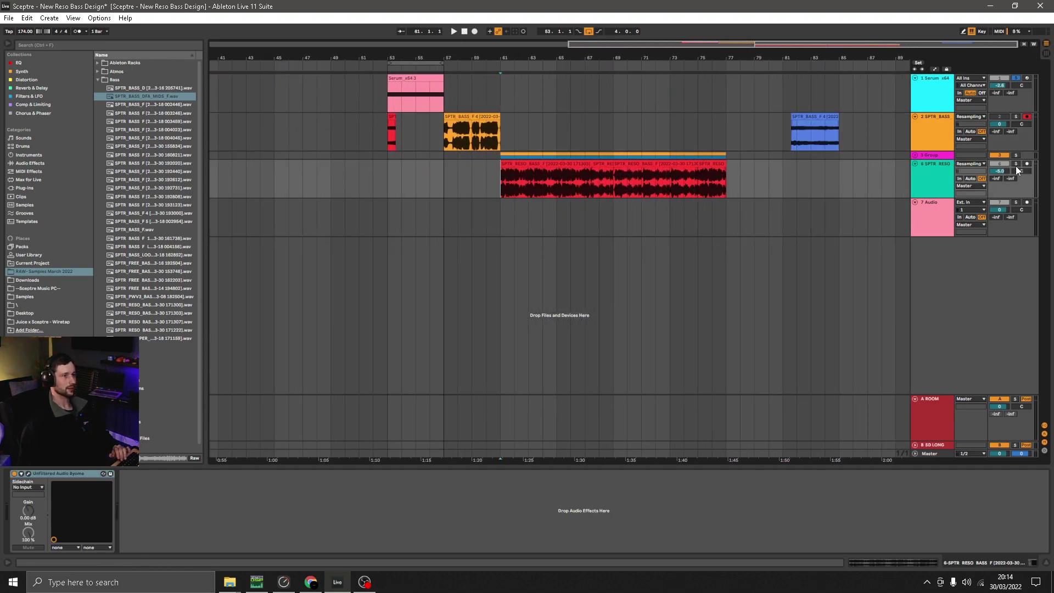
pyautogui.press('space')
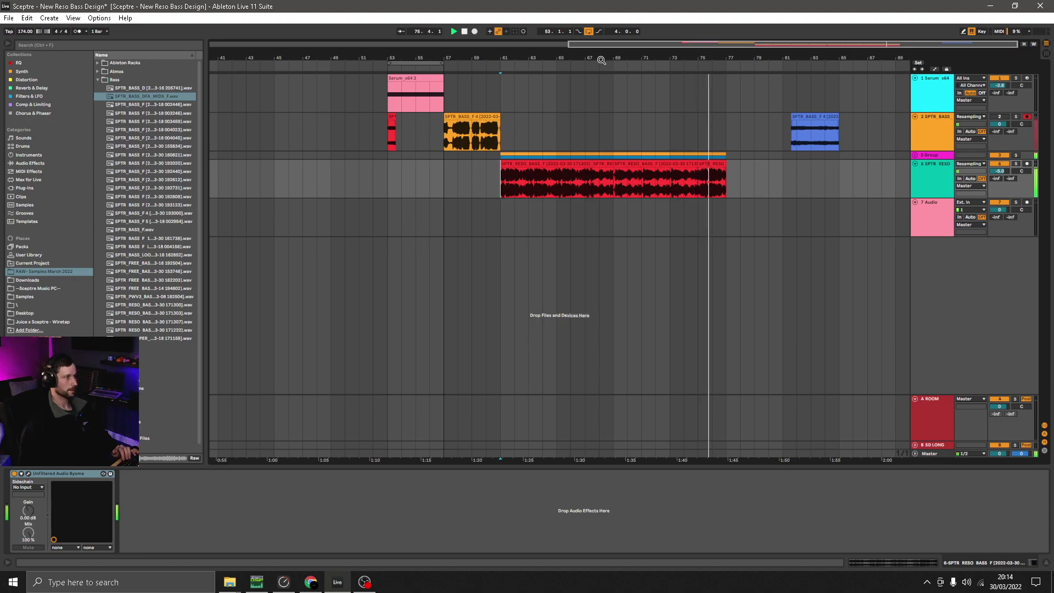
pyautogui.press('space')
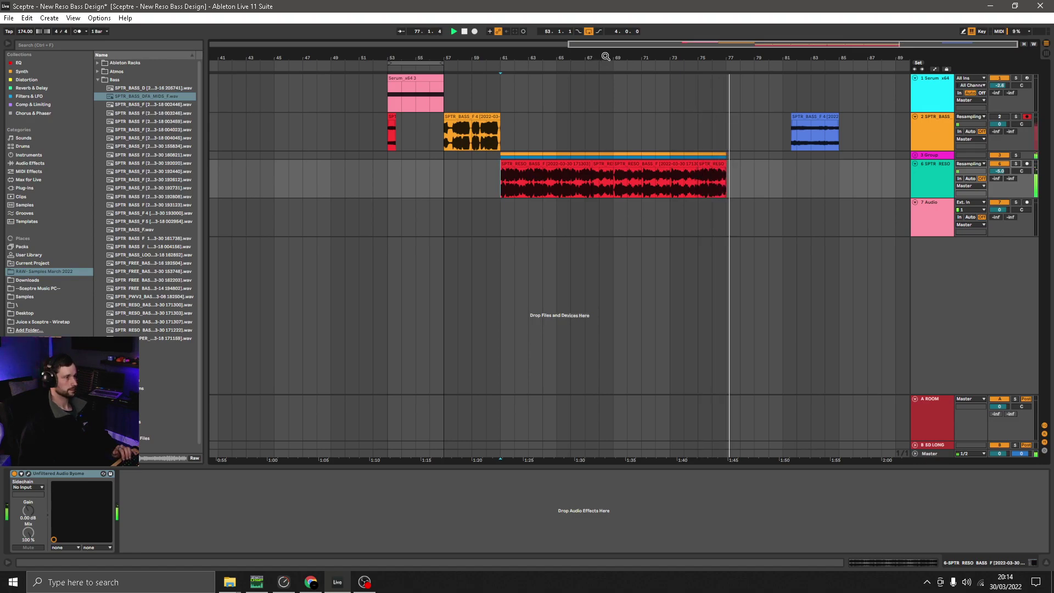